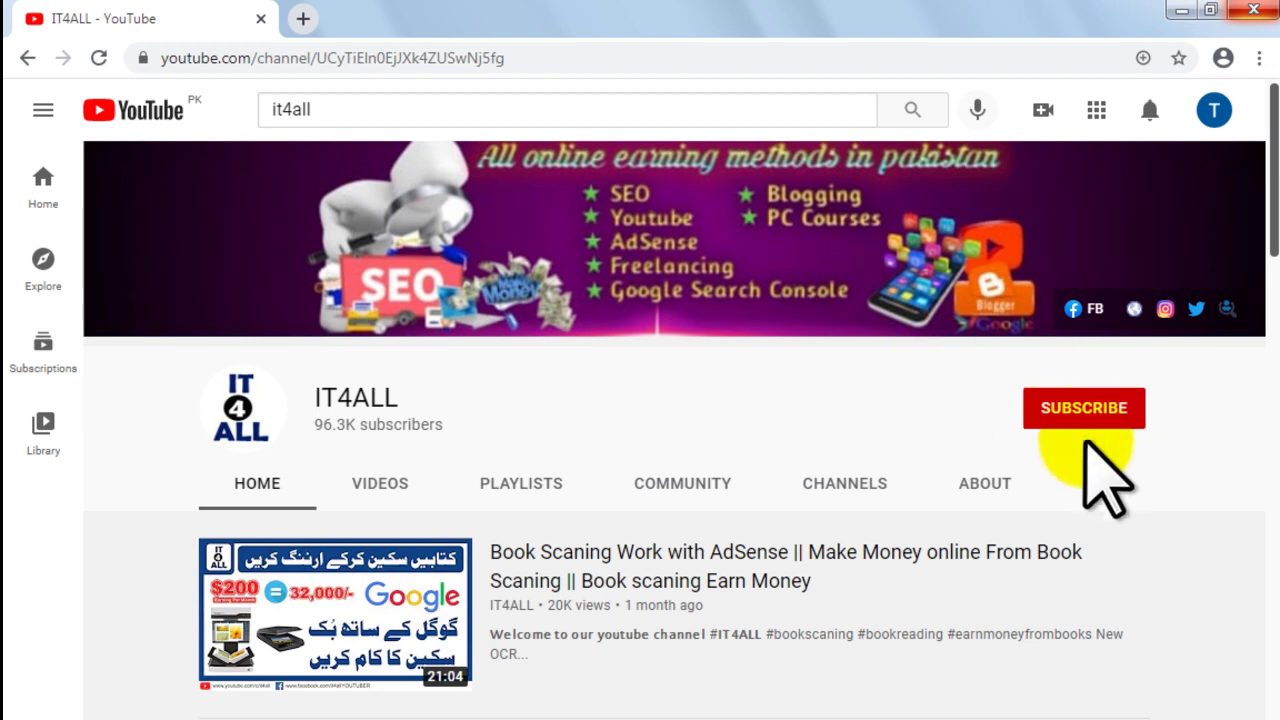
Step: Subscribe to IT4ALL with all notifications turned on, then view its playlists
click(1090, 424)
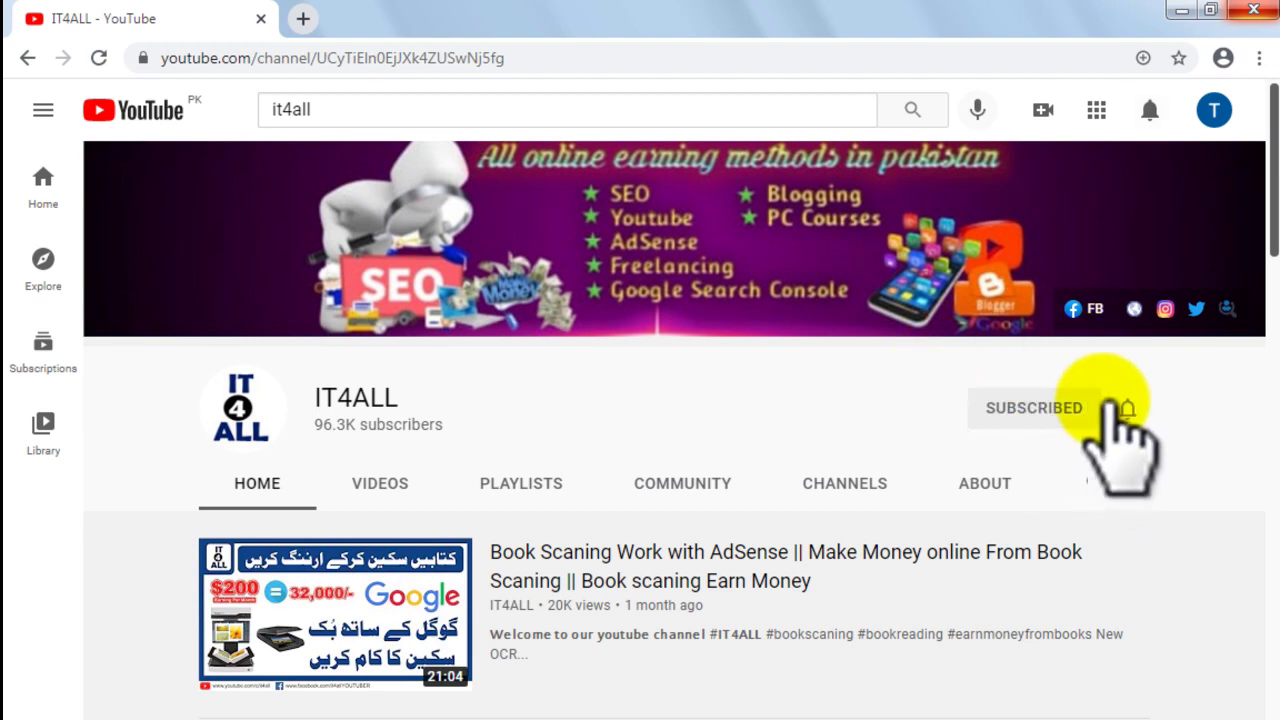
click(1128, 410)
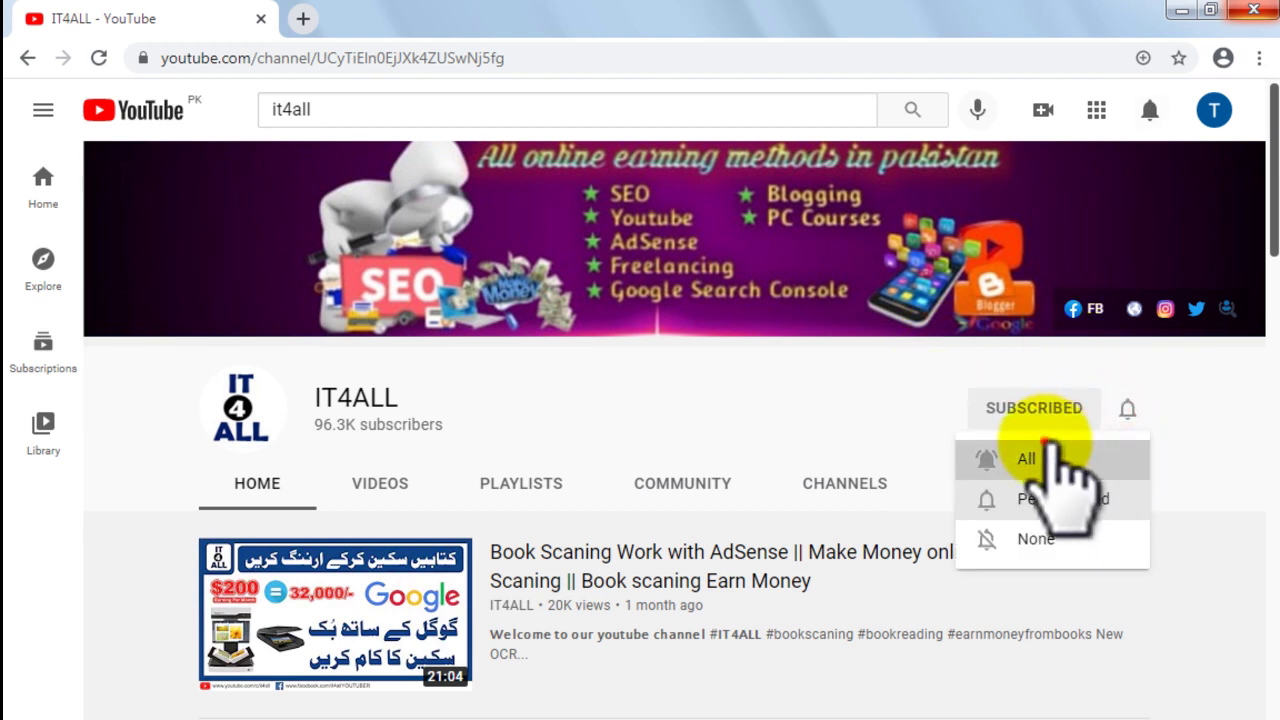
click(1040, 458)
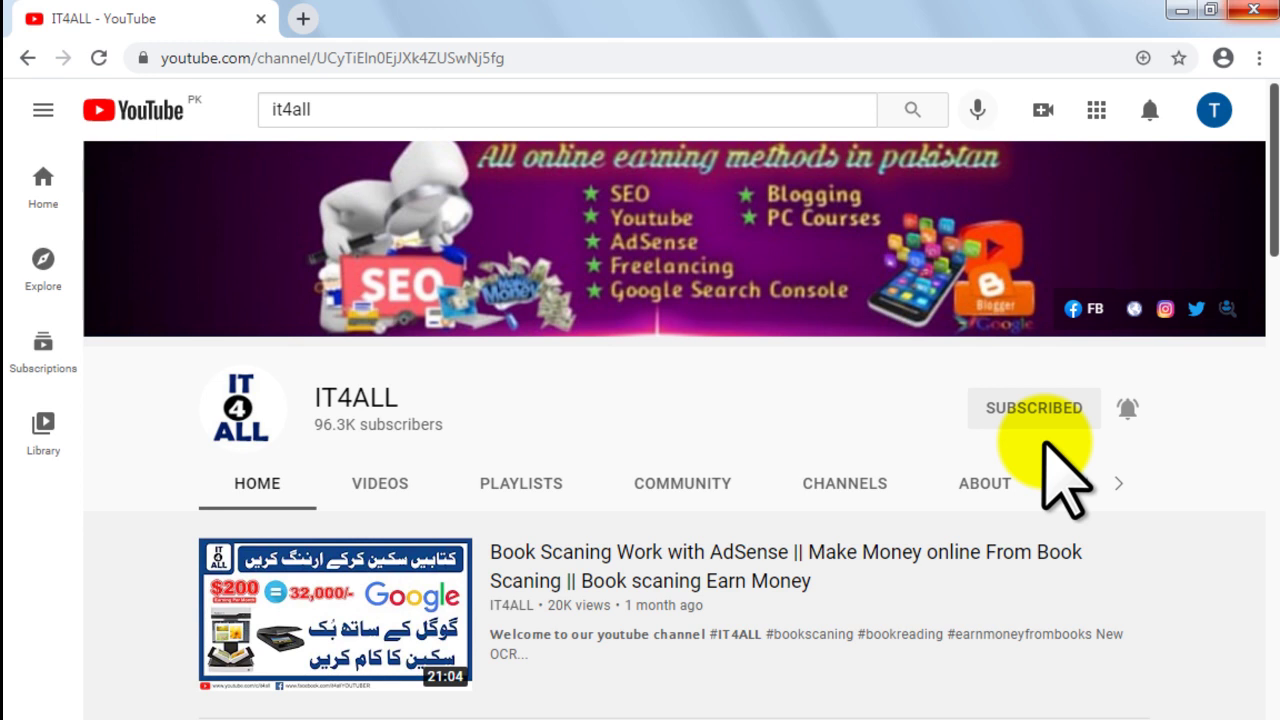
click(521, 484)
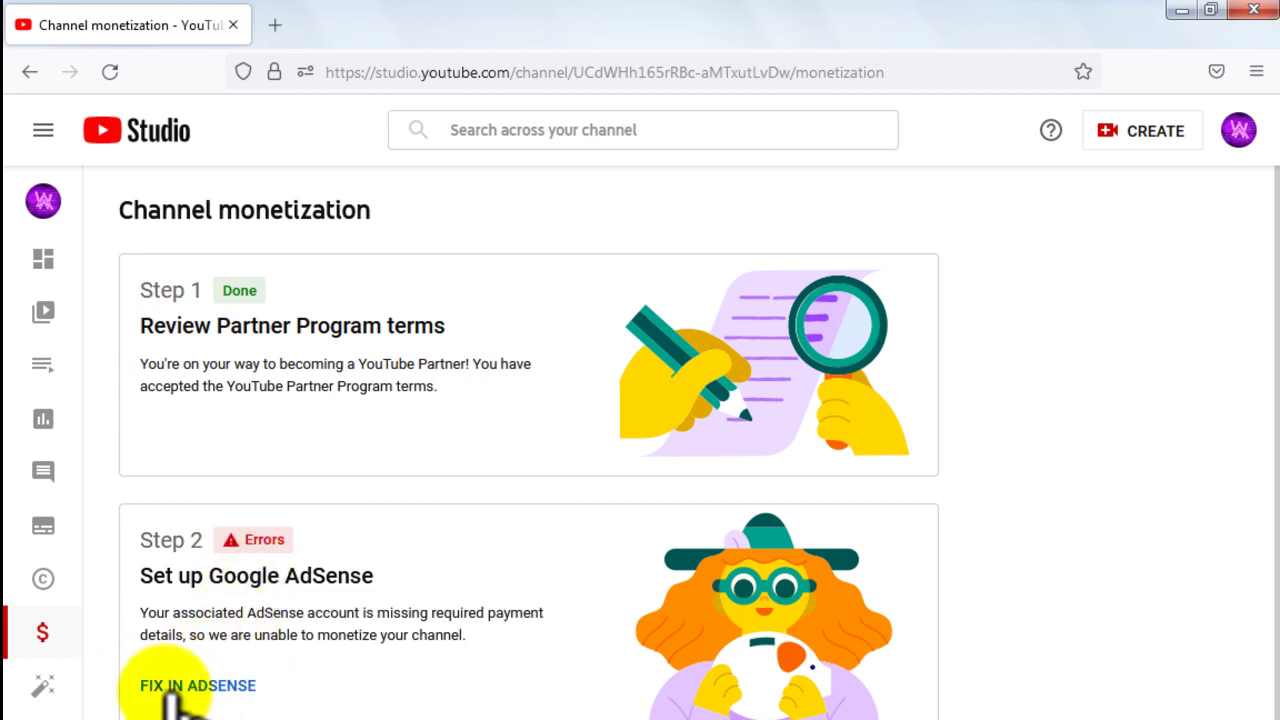
Step: Choose FIX IN ADSENSE under Step 2 to fix the missing payment details
click(220, 684)
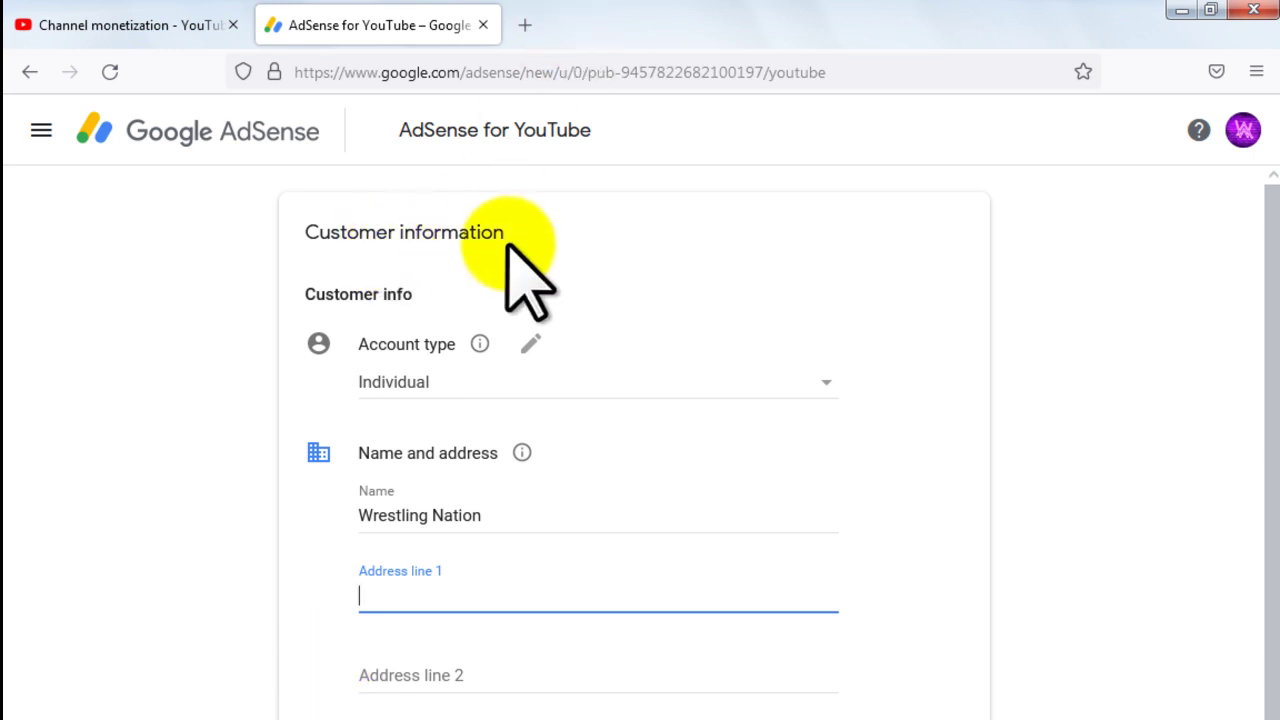
Step: Keep the account type as Individual and select the existing name in the Name field
click(302, 289)
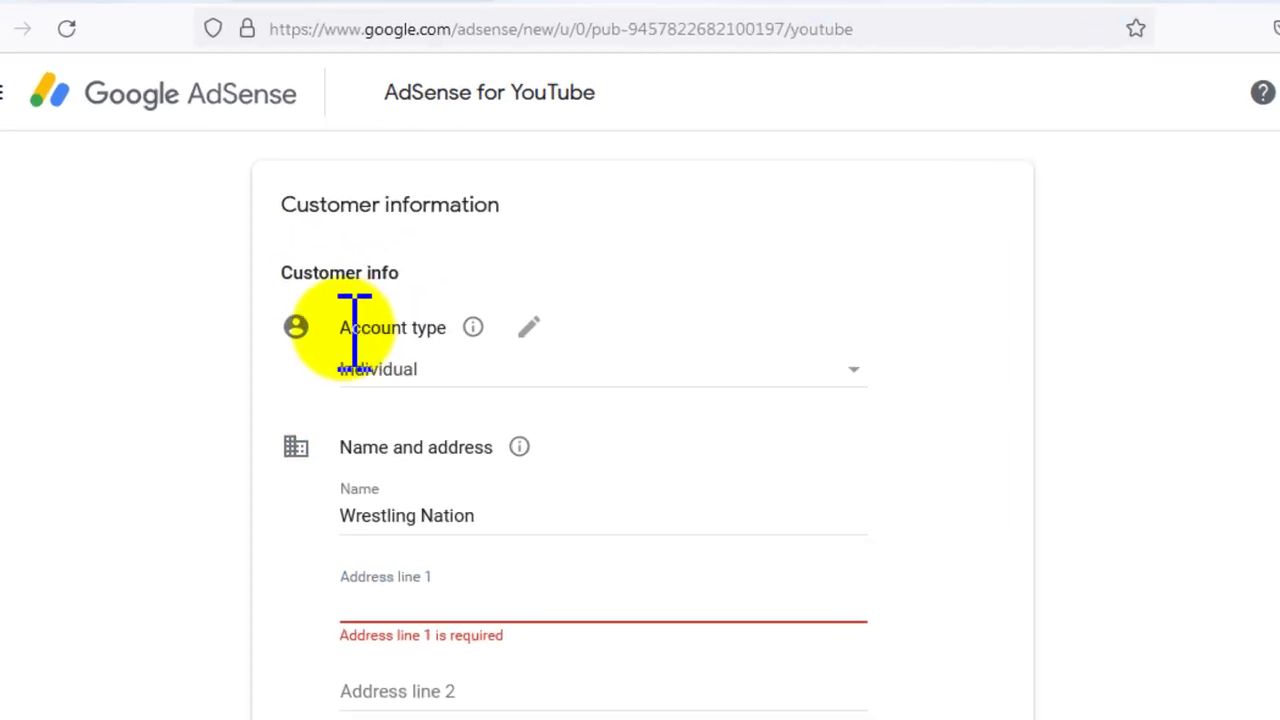
click(340, 332)
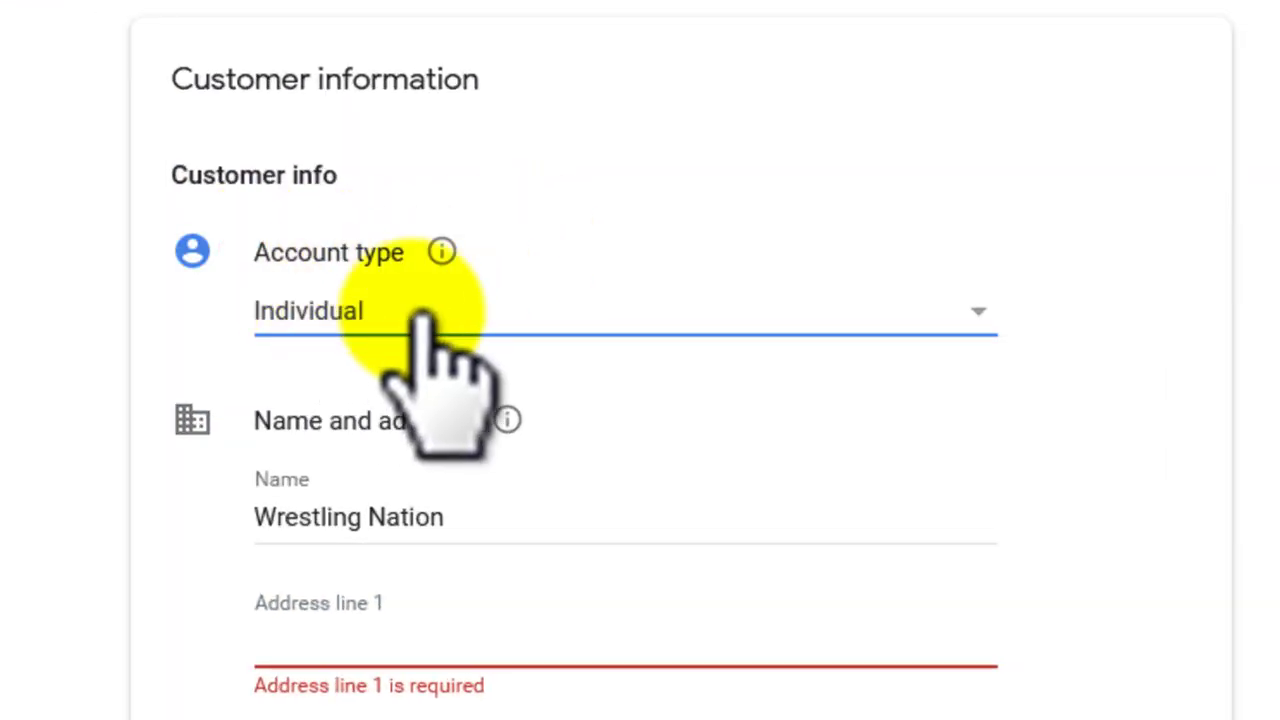
click(425, 315)
click(380, 315)
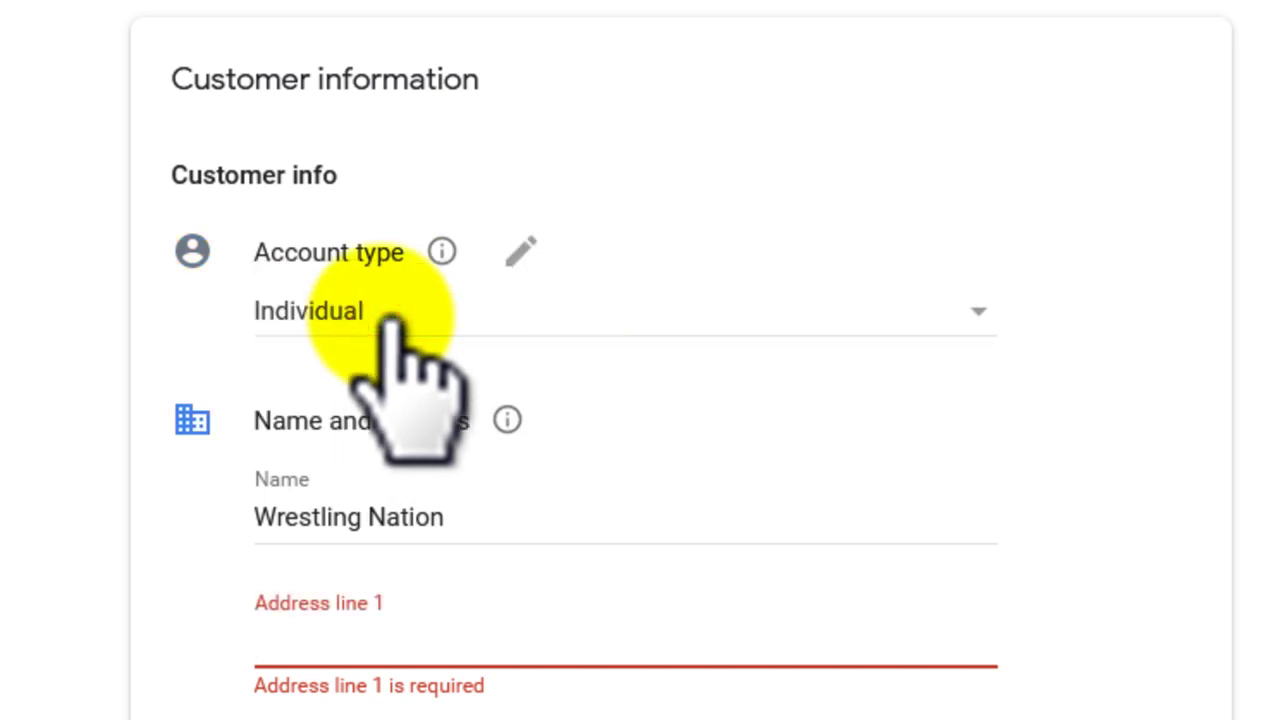
click(460, 518)
drag(460, 518, 251, 537)
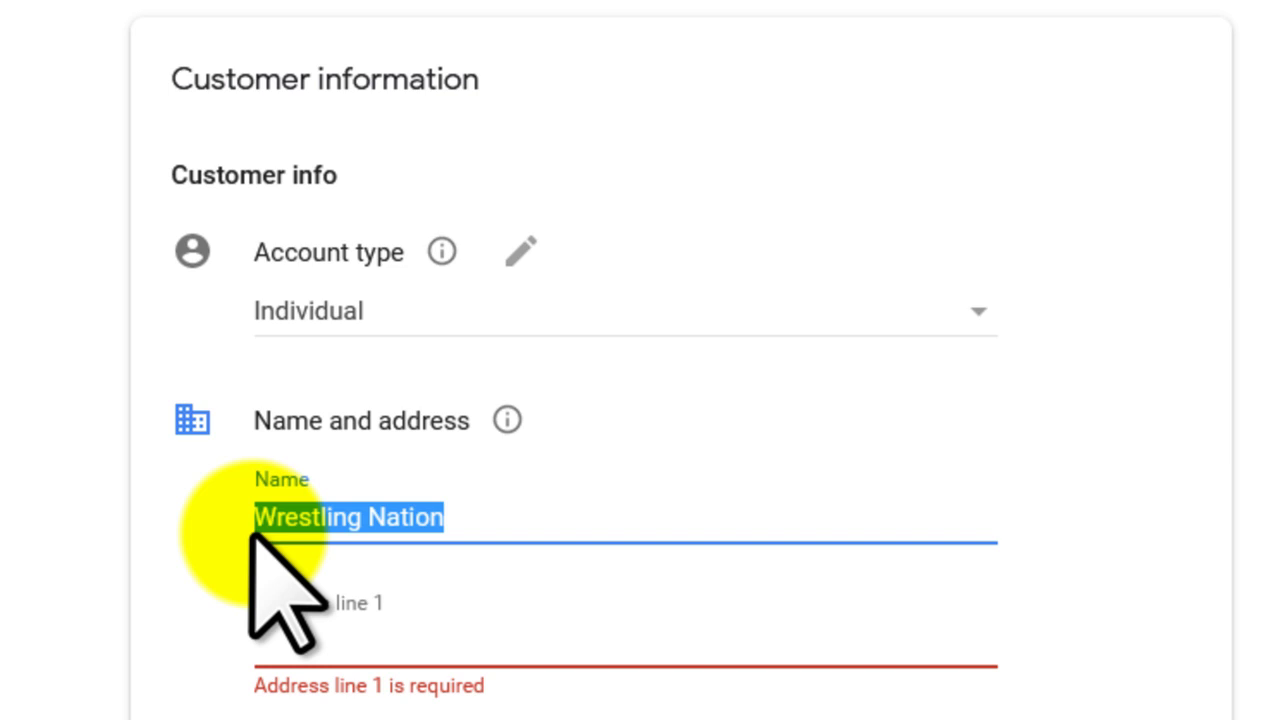
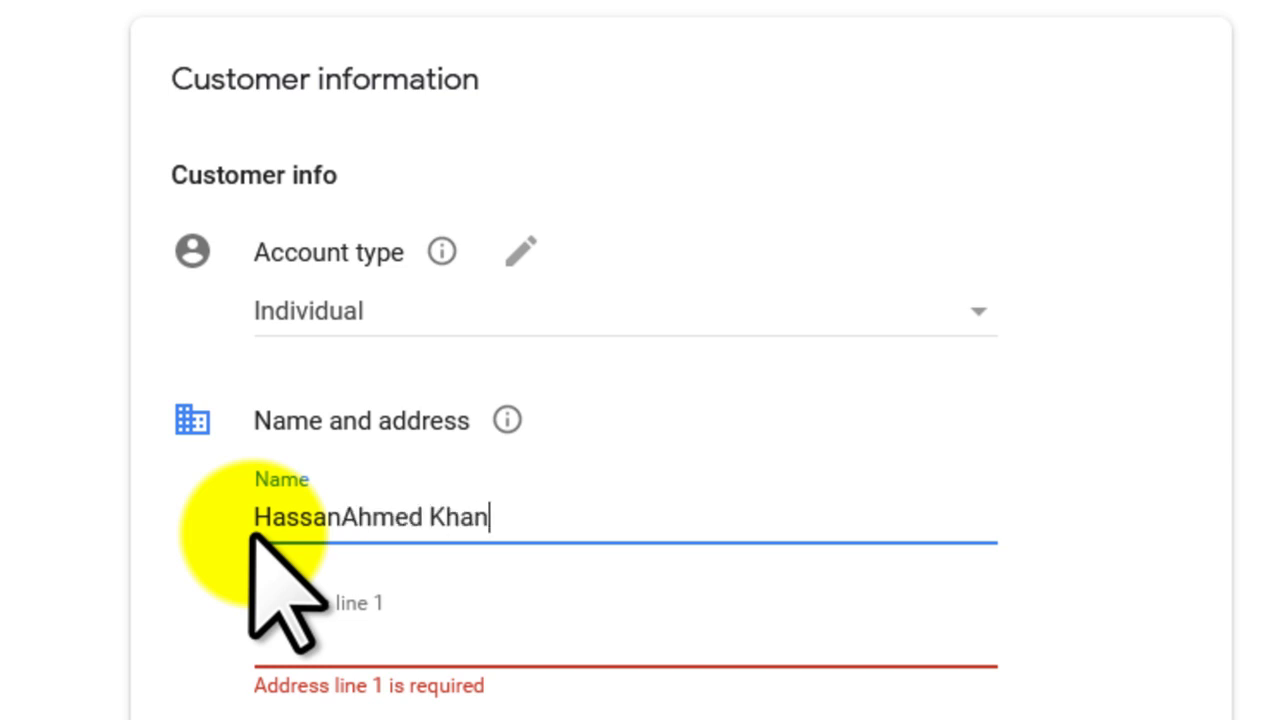
Step: Enter the customer's full name, both address lines and the city in the form
click(314, 603)
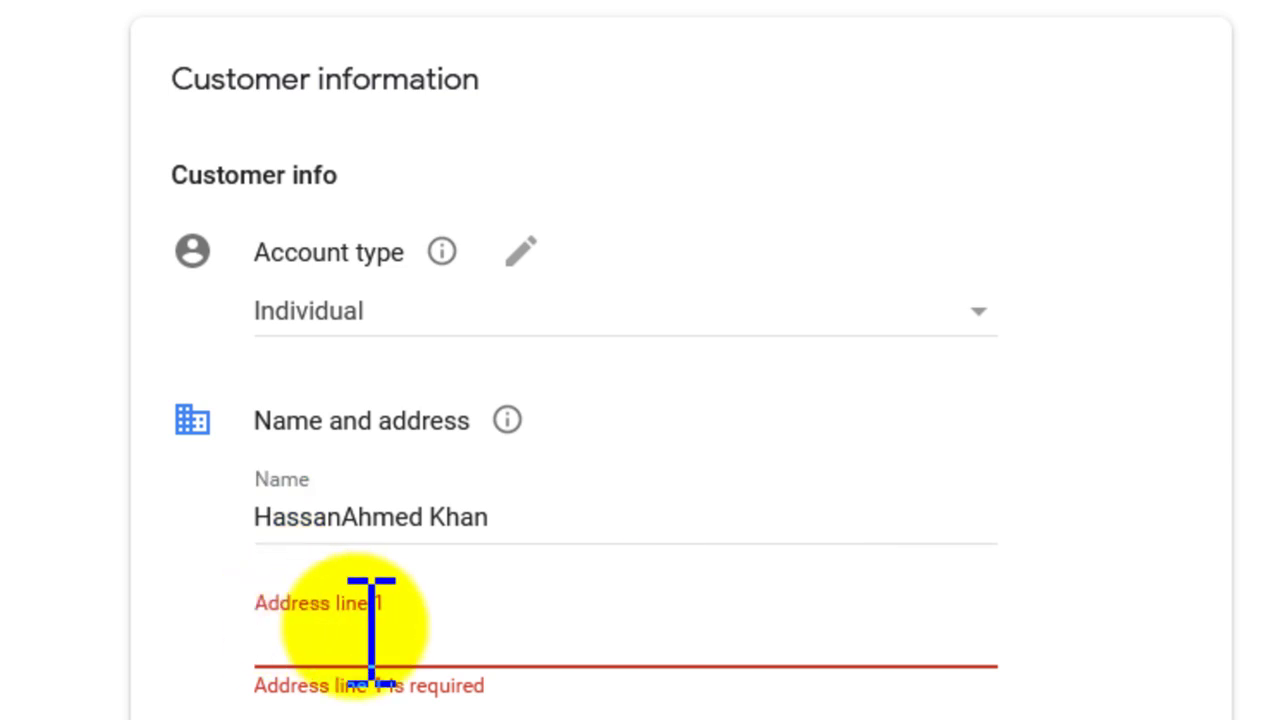
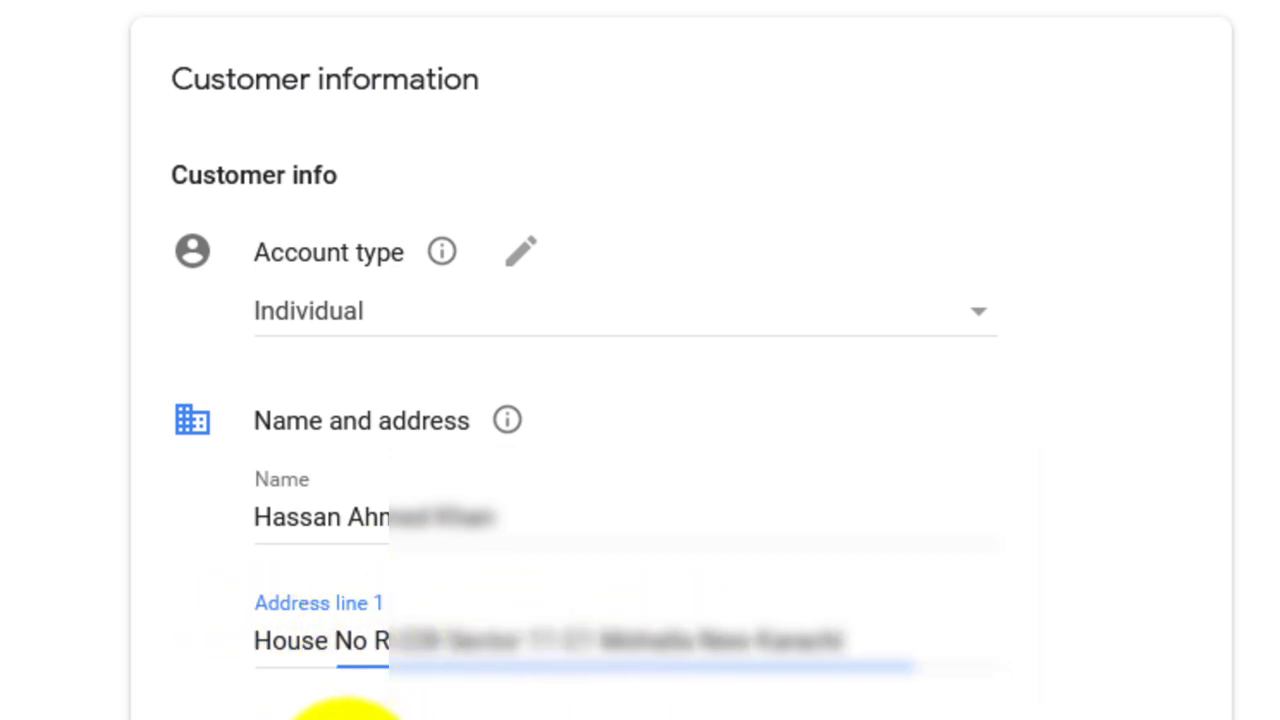
click(345, 716)
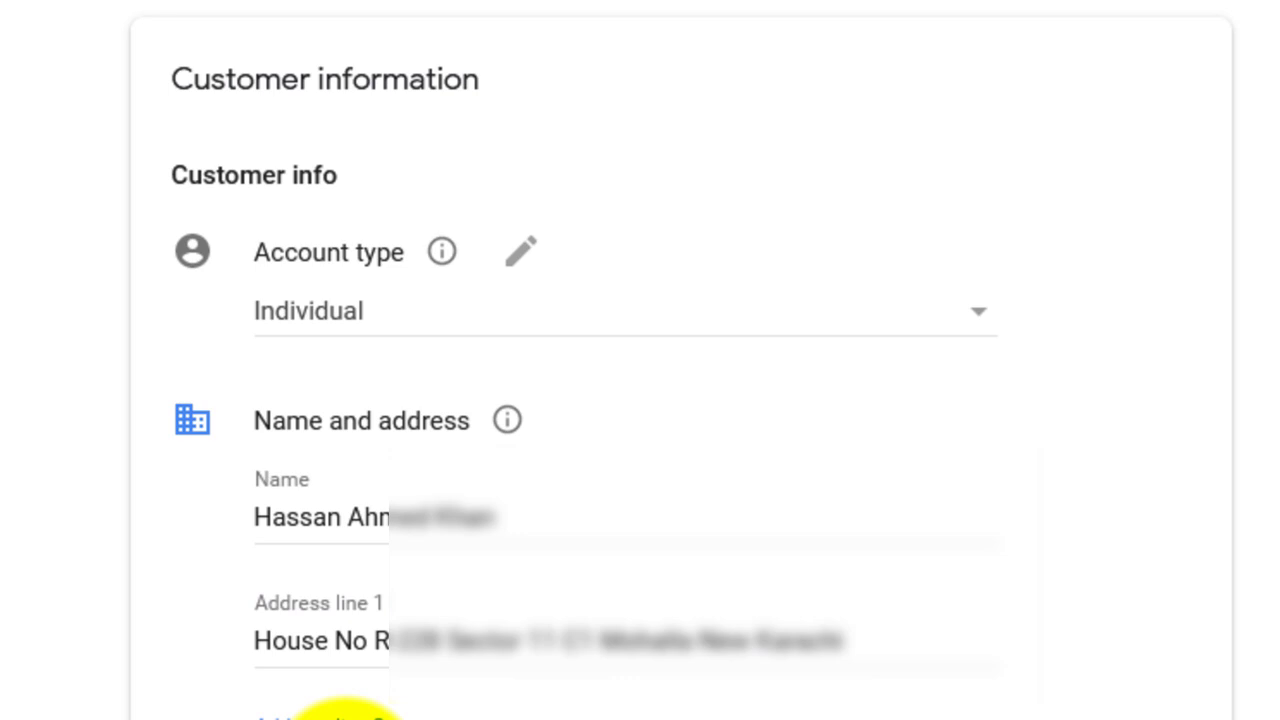
key(Tab)
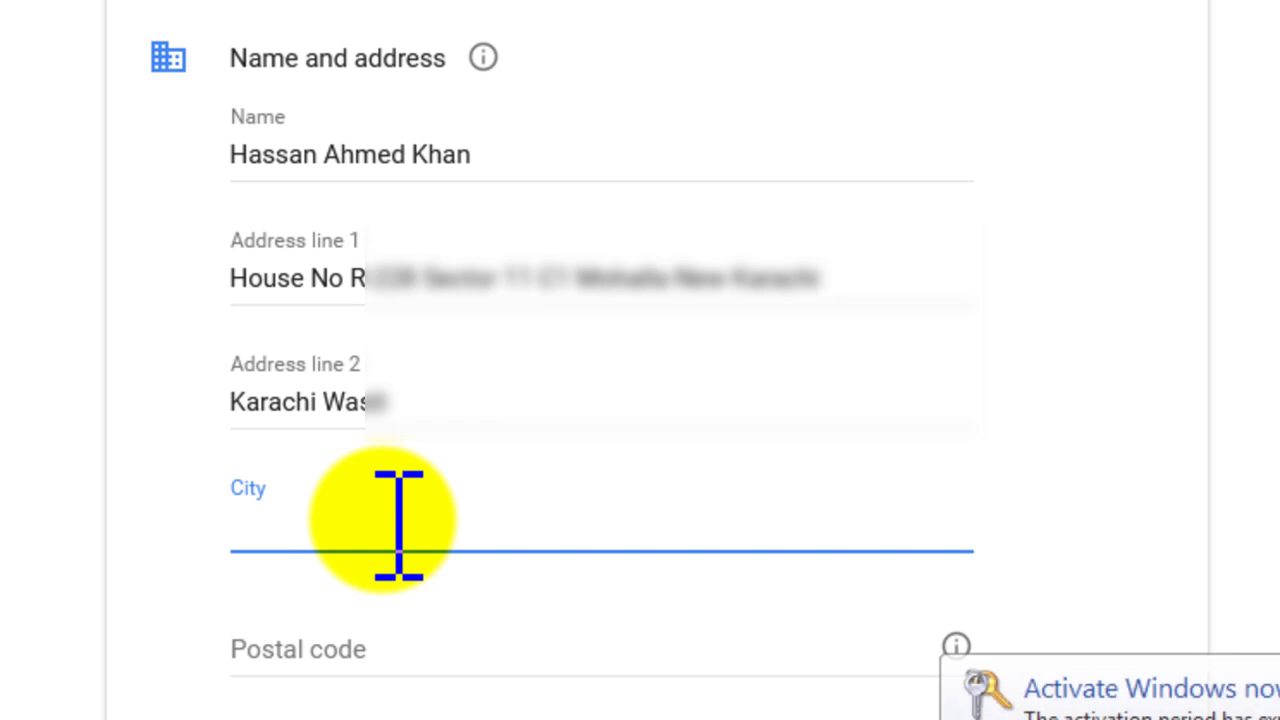
text(Karachi)
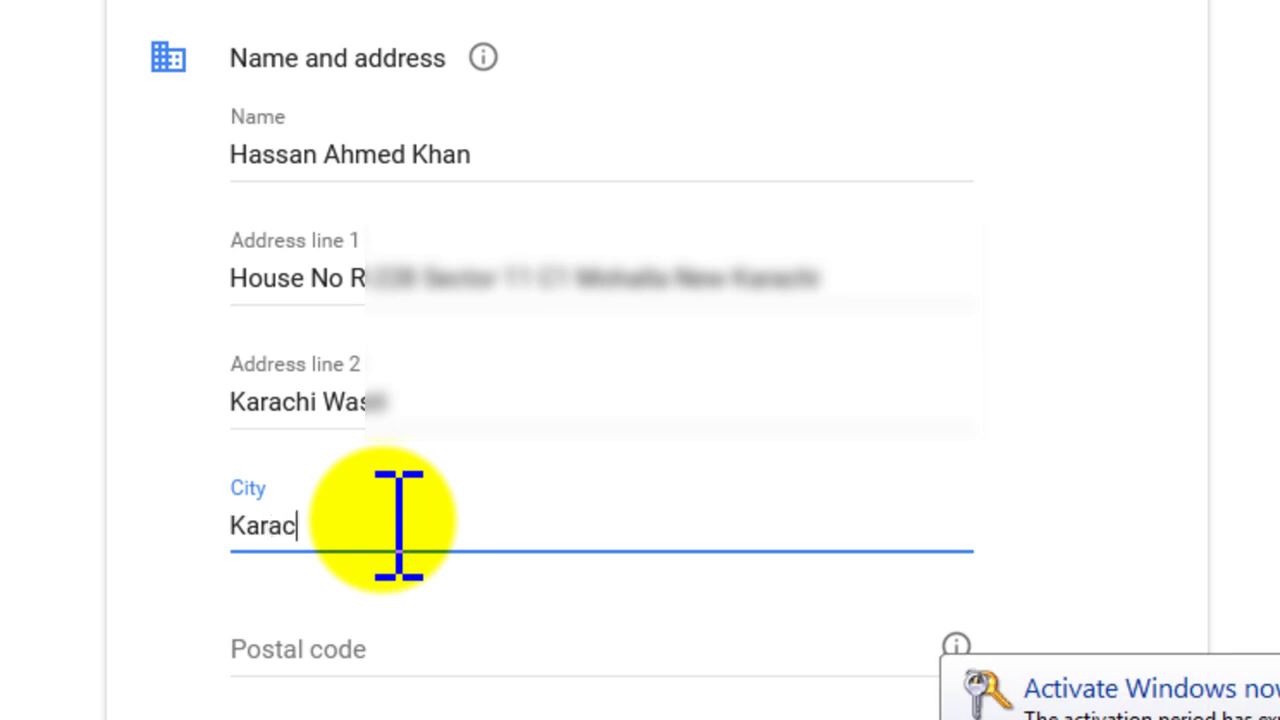
scroll(600, 386, down, 3)
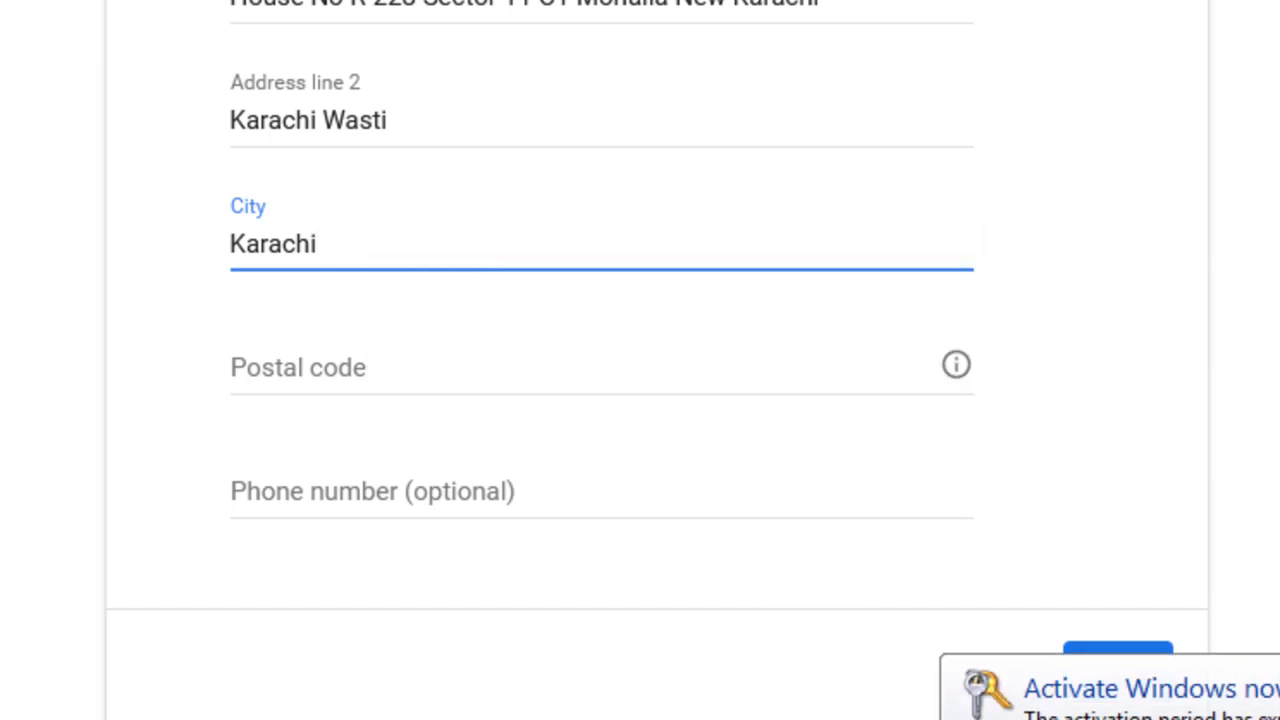
click(1279, 688)
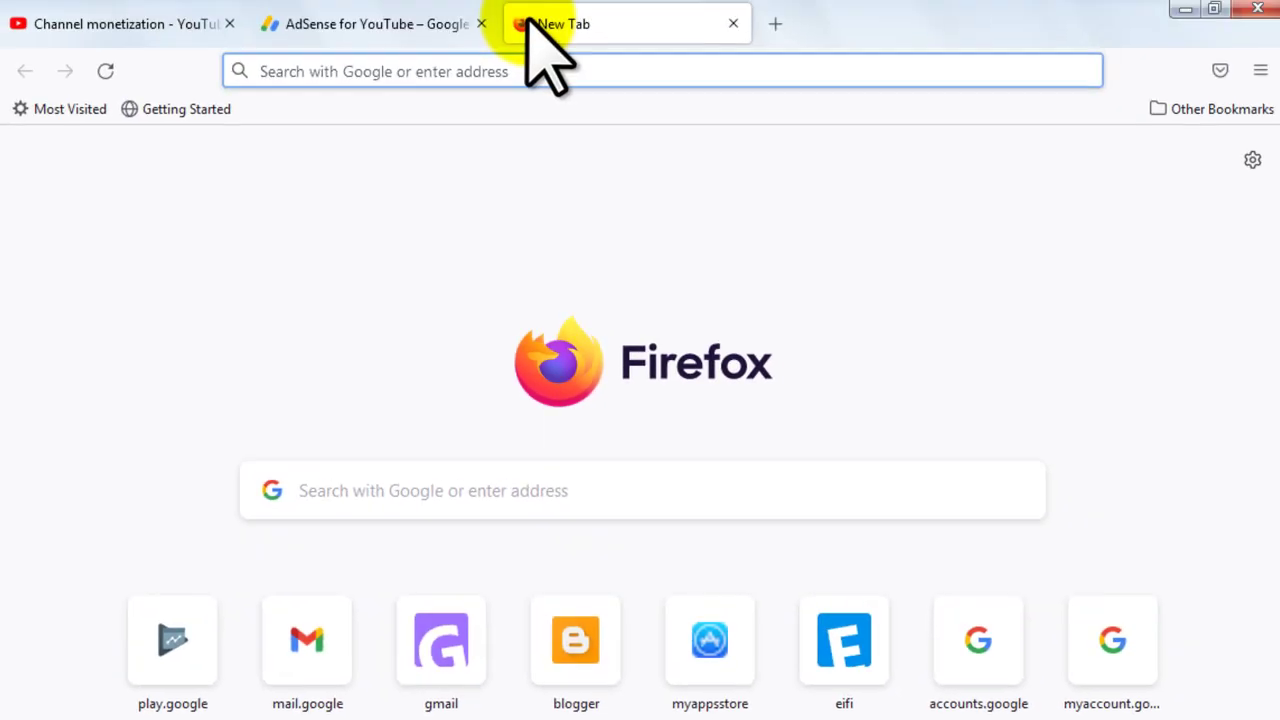
Step: Search Google for 'karchi postal code' in a new tab, then return to AdSense
text(goo)
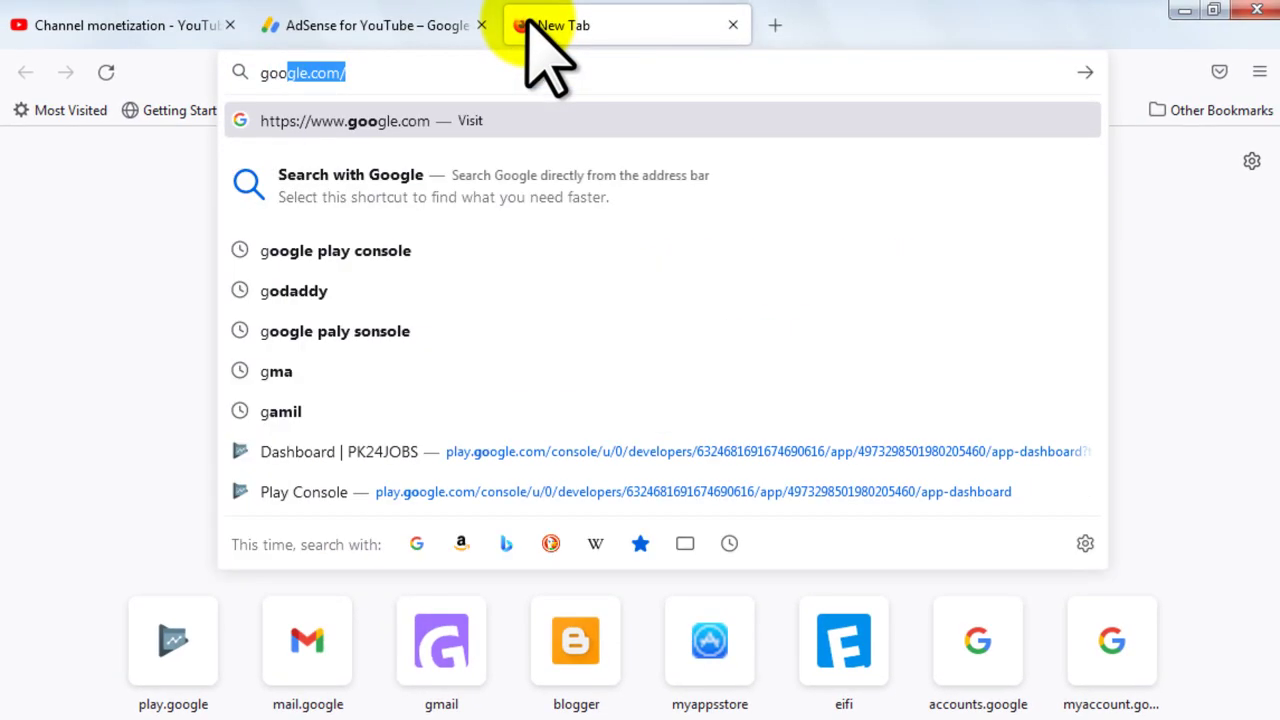
key(Return)
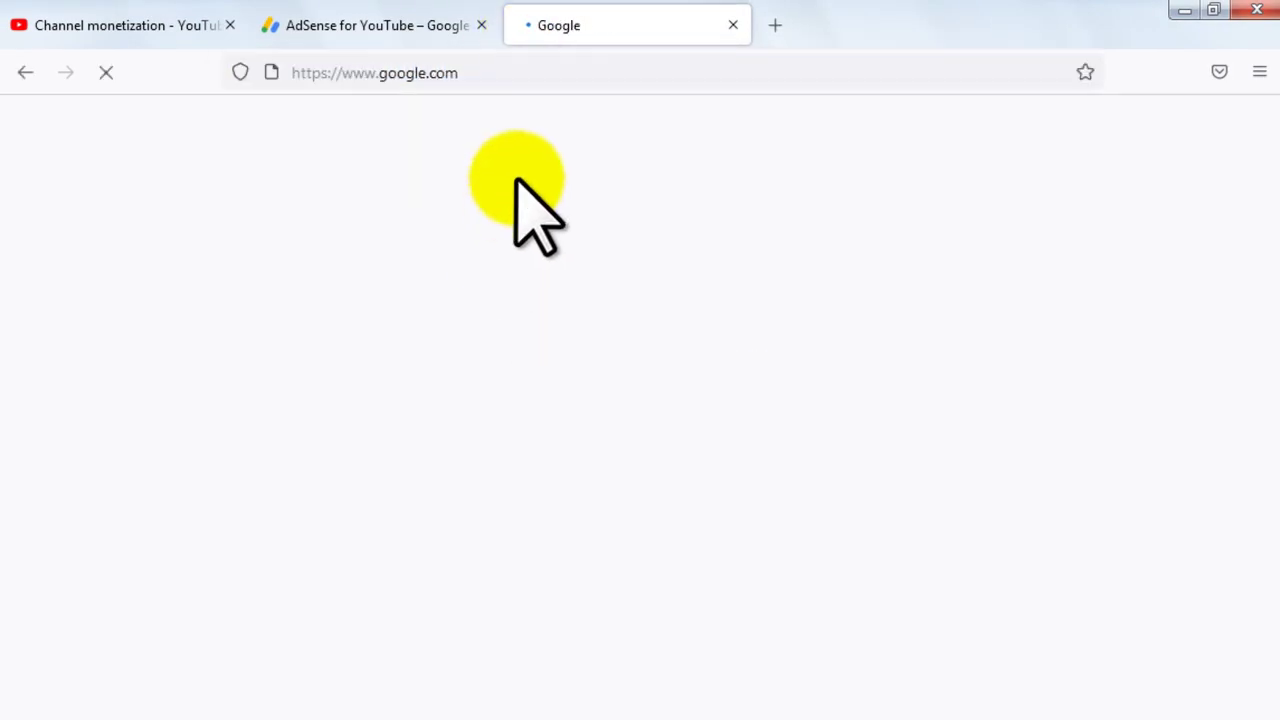
text(karchi)
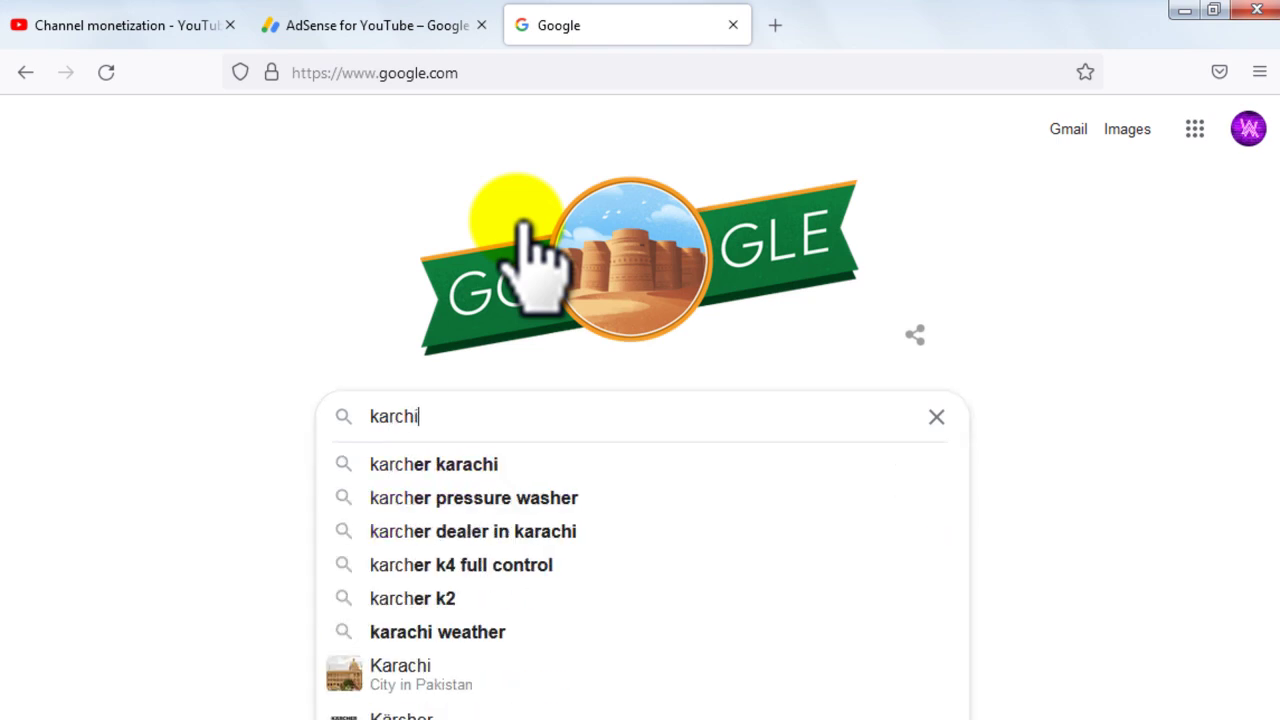
text( postal code)
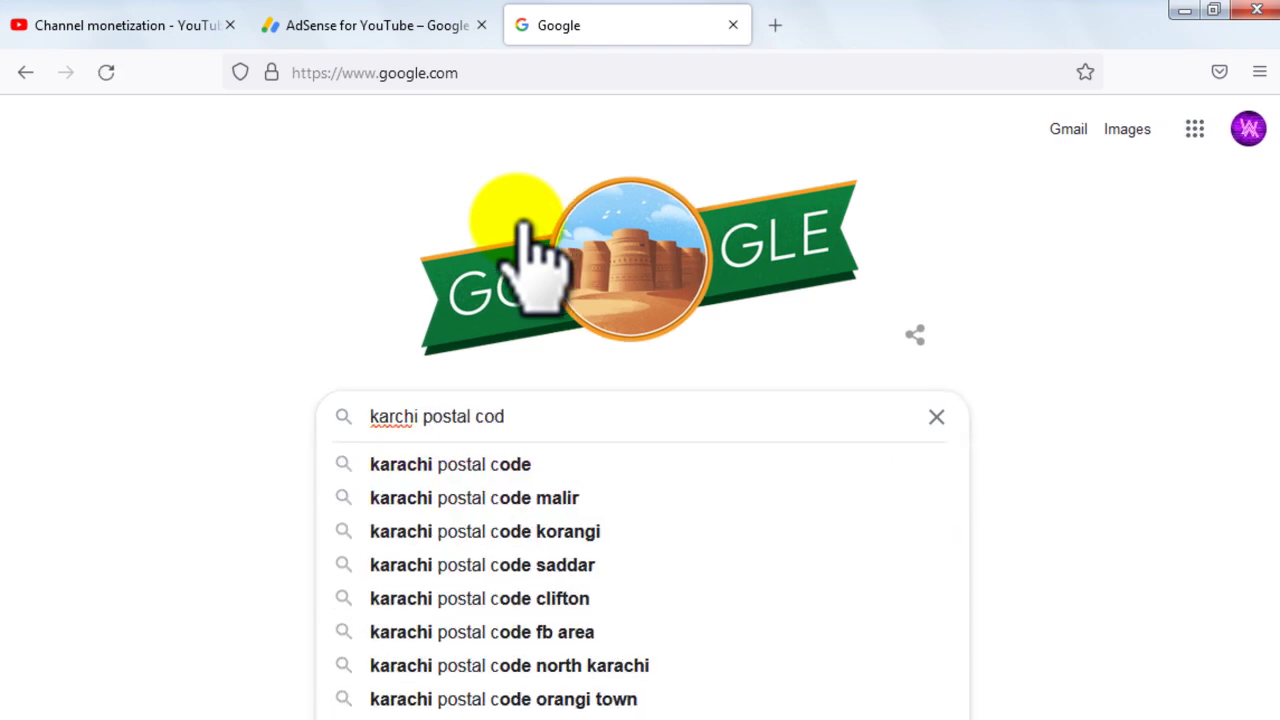
key(Return)
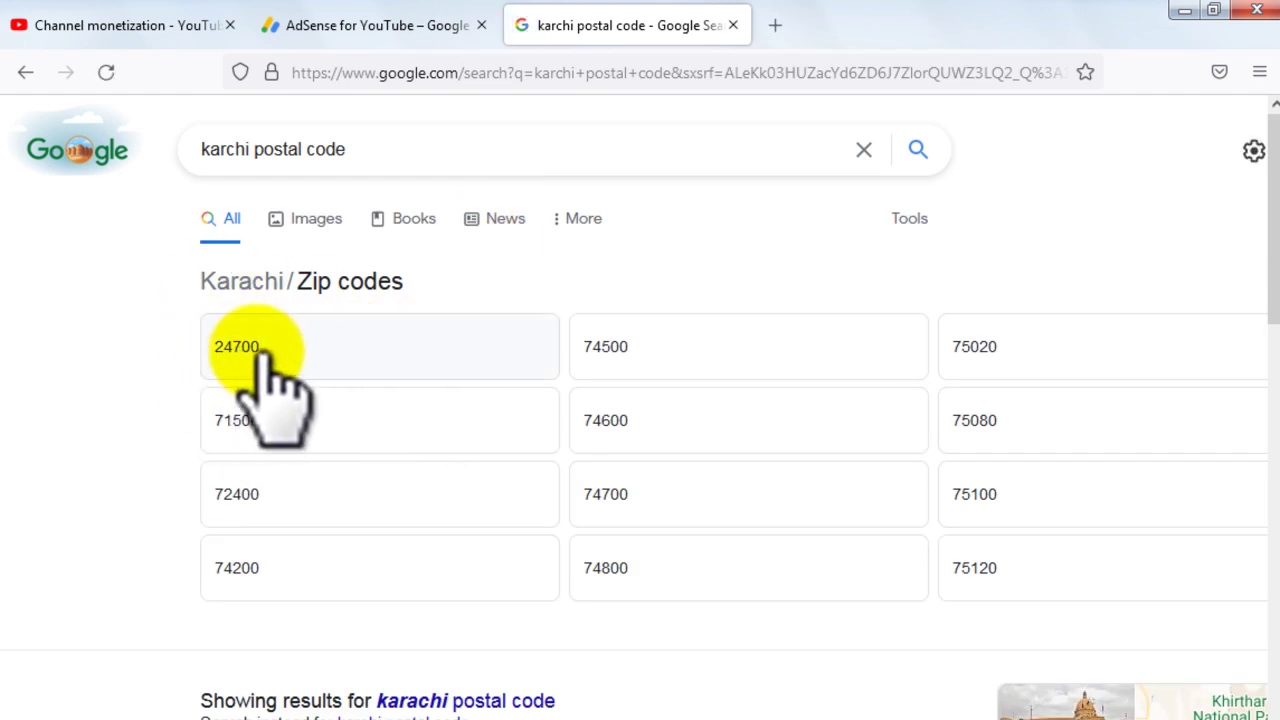
click(400, 22)
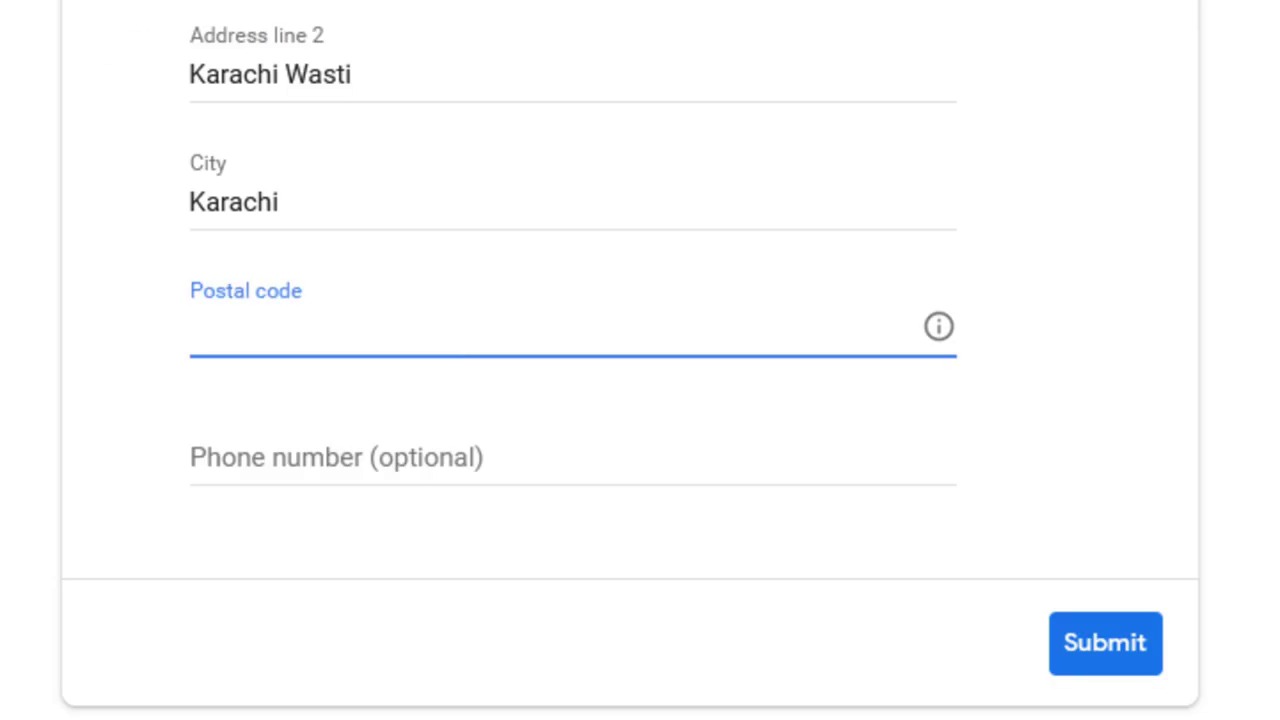
Step: Enter the postal code, leave the phone number blank, and submit the customer information
text(247)
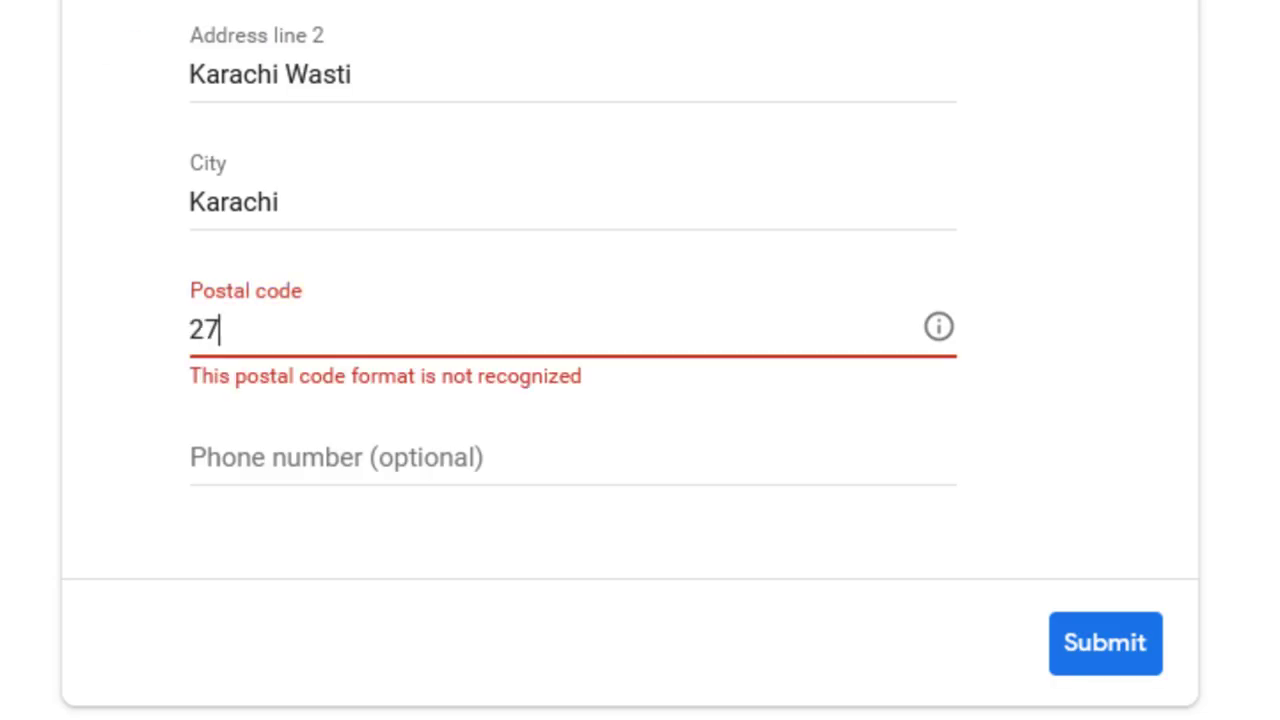
text(00)
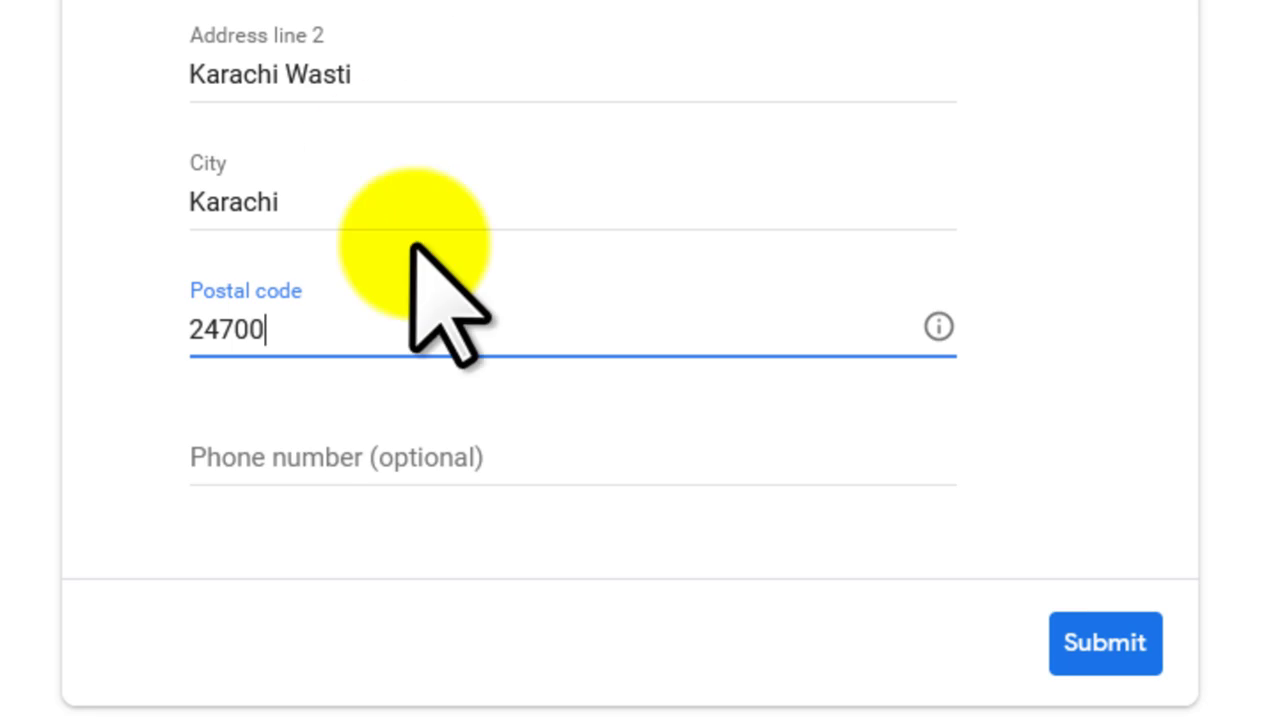
click(340, 450)
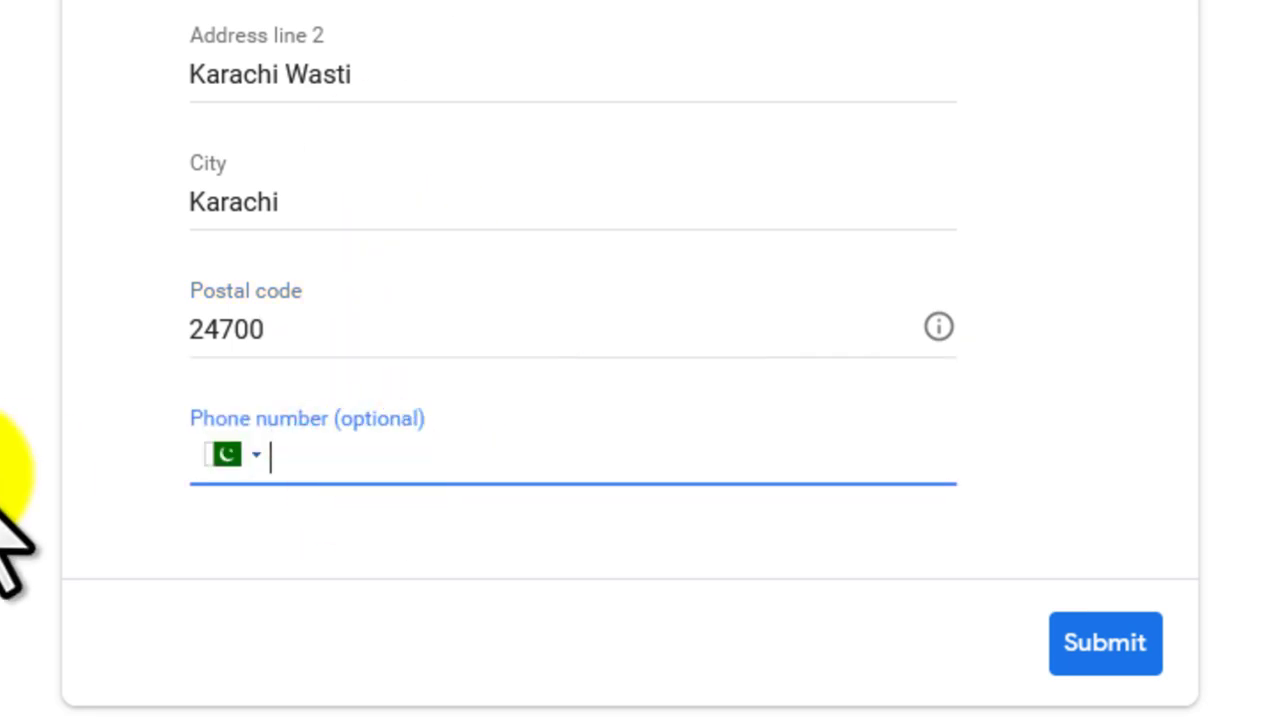
click(14, 475)
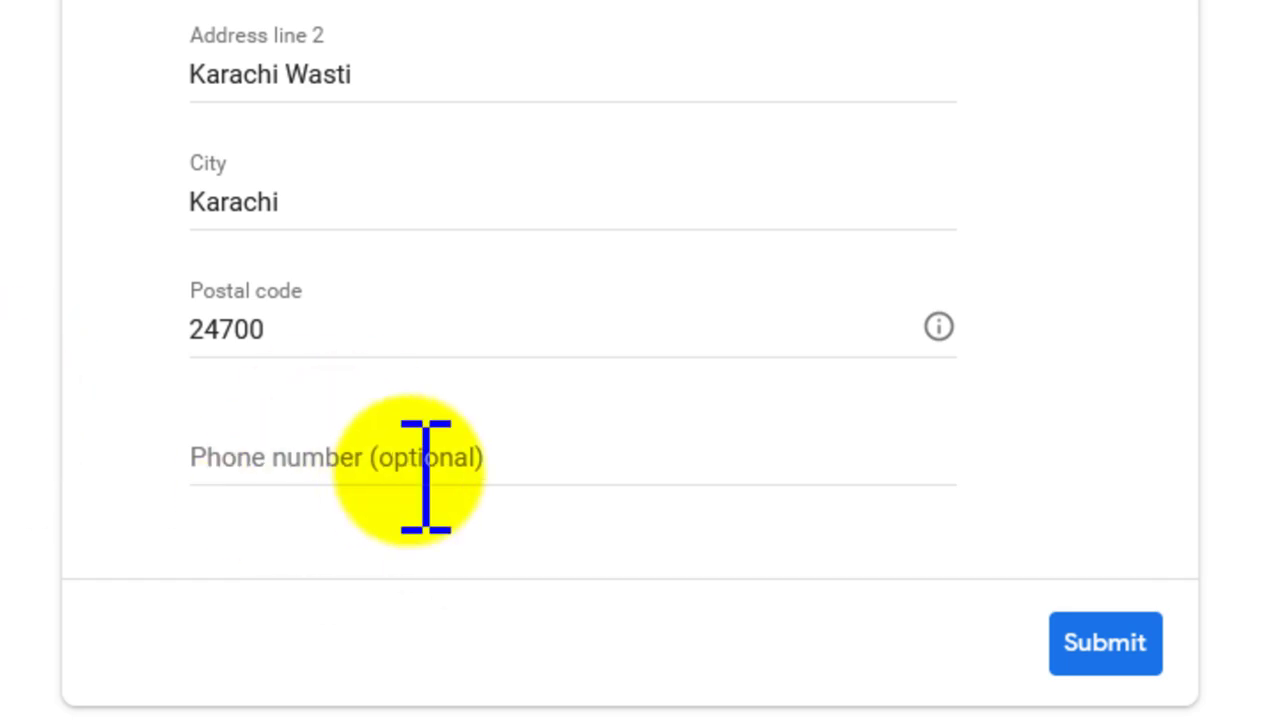
scroll(430, 470, up, 3)
scroll(440, 475, down, 3)
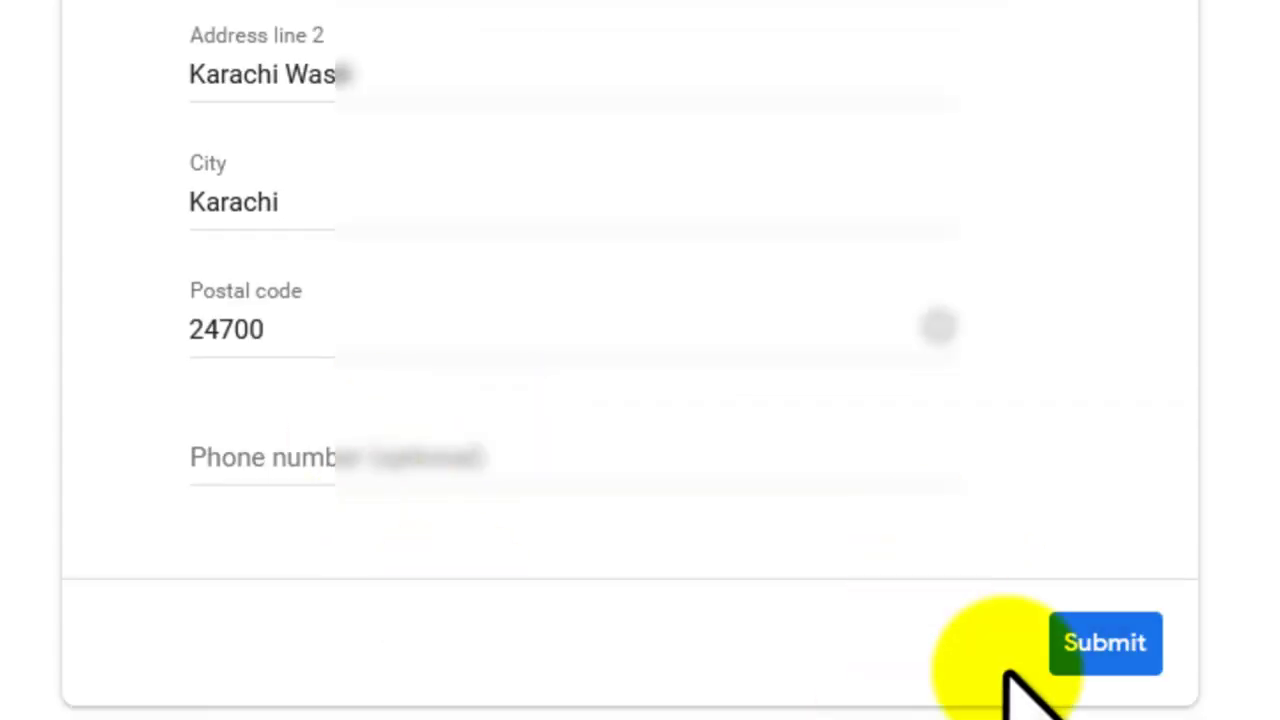
click(1085, 645)
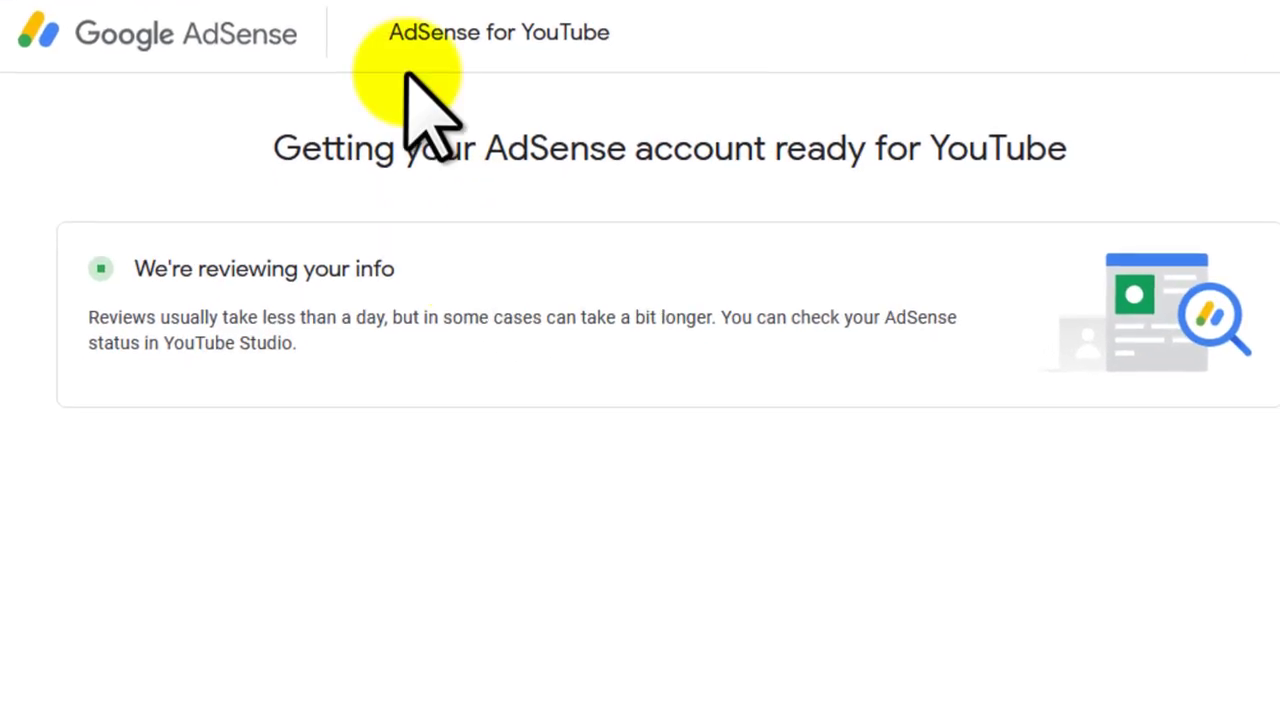
Step: Confirm YouTube Studio's Step 2 Sign up for Google AdSense now shows In progress
drag(295, 152, 778, 152)
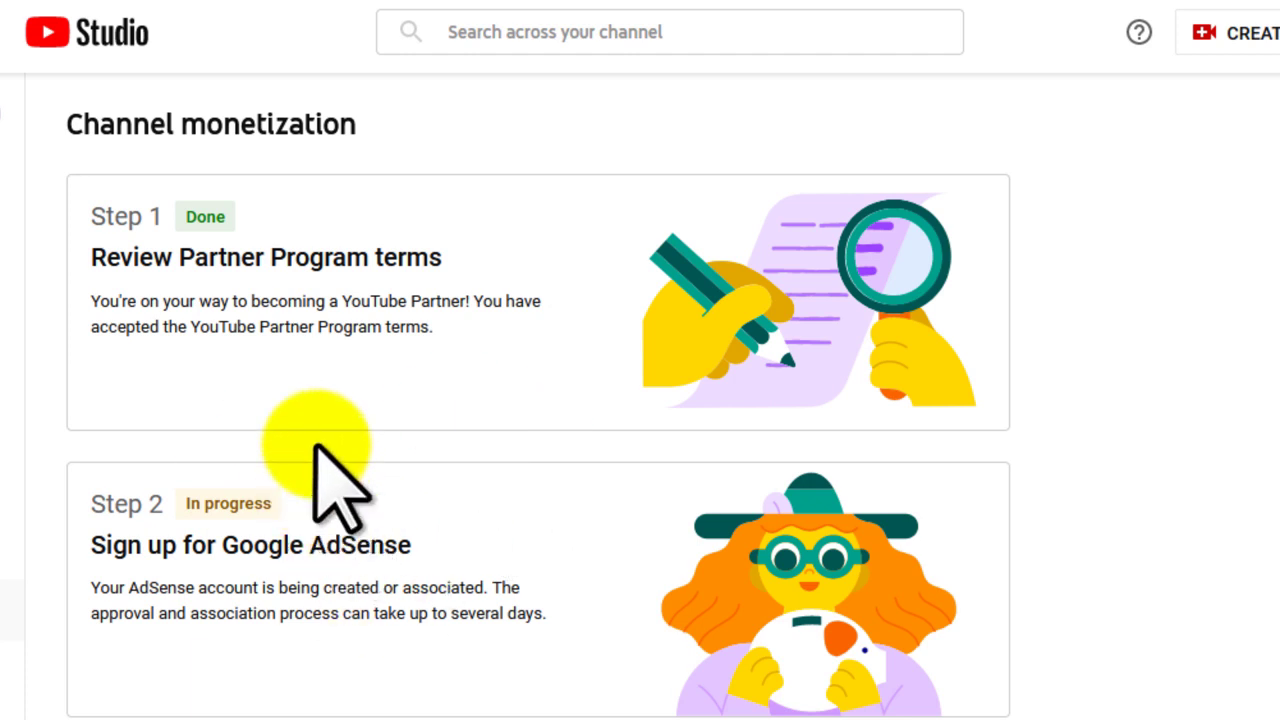
click(183, 503)
drag(212, 507, 293, 508)
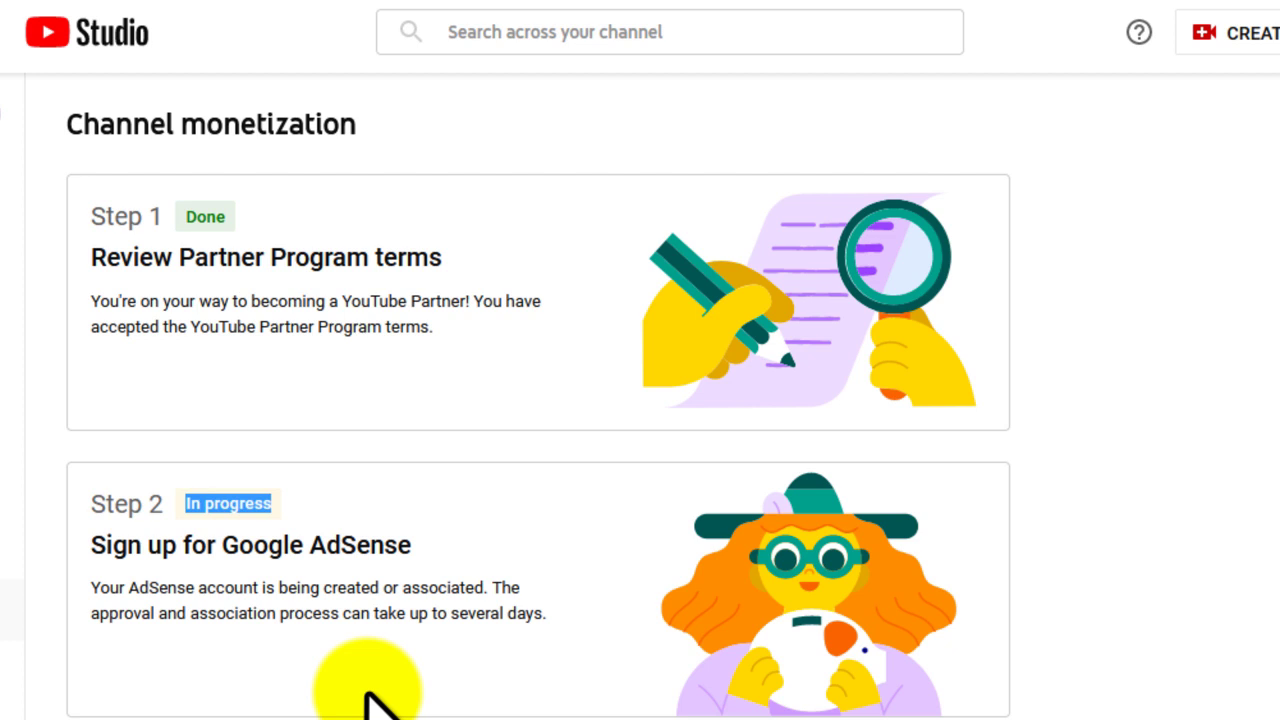